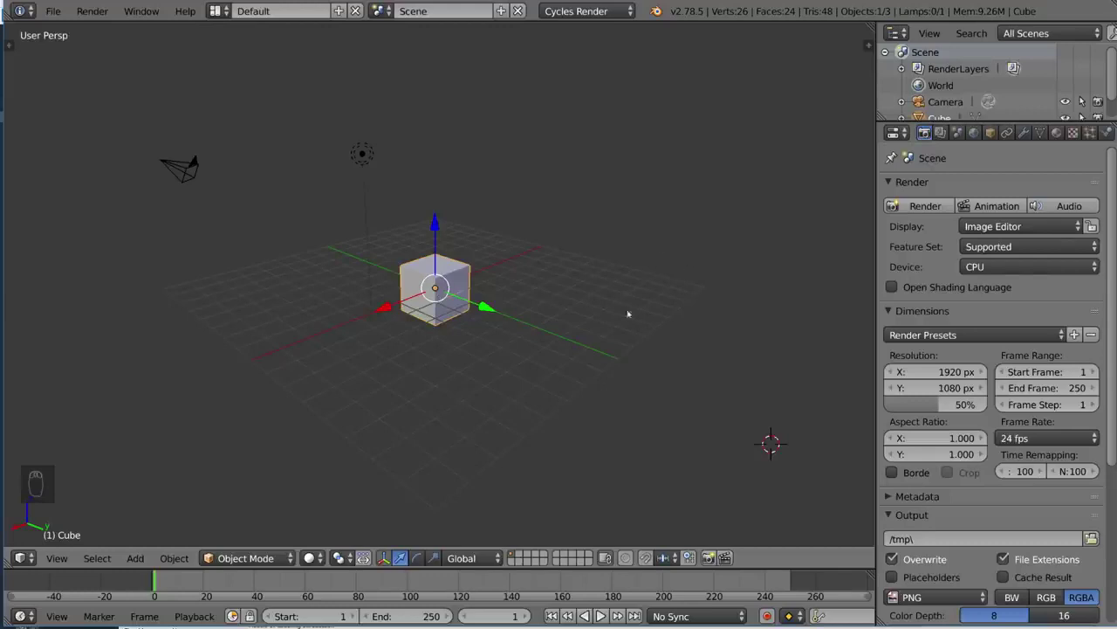
Step: Zoom the 3D viewport in on the default cube
{"action": "scroll", "coordinate": [474, 349], "scroll_direction": "up", "scroll_amount": 5}
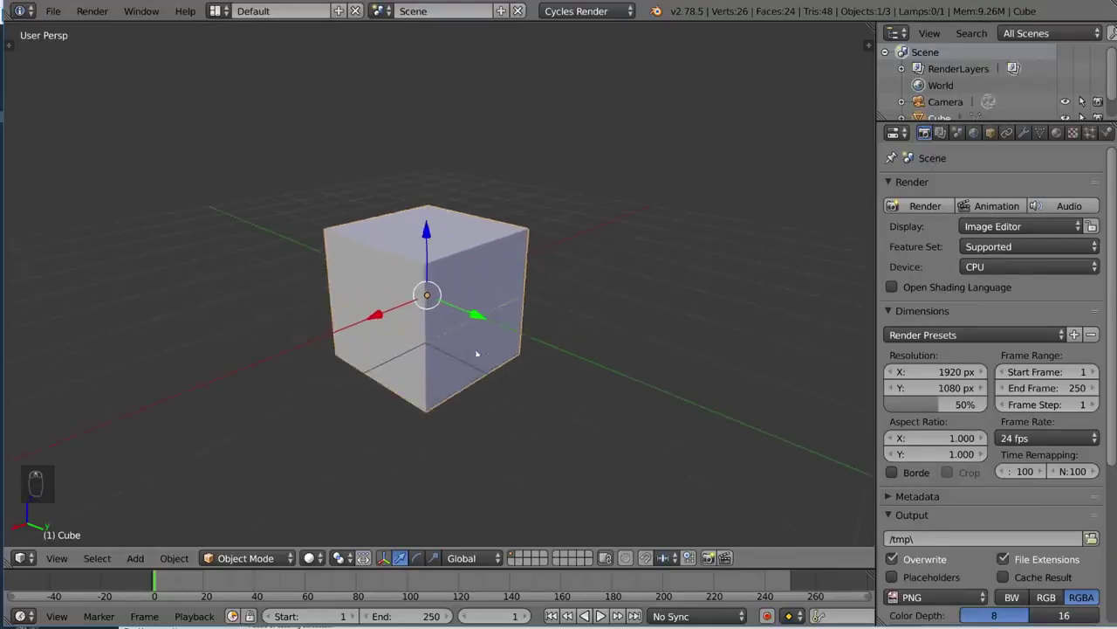
Step: Enter Edit Mode on the cube and orbit to view it from below
{"action": "key", "text": "Tab"}
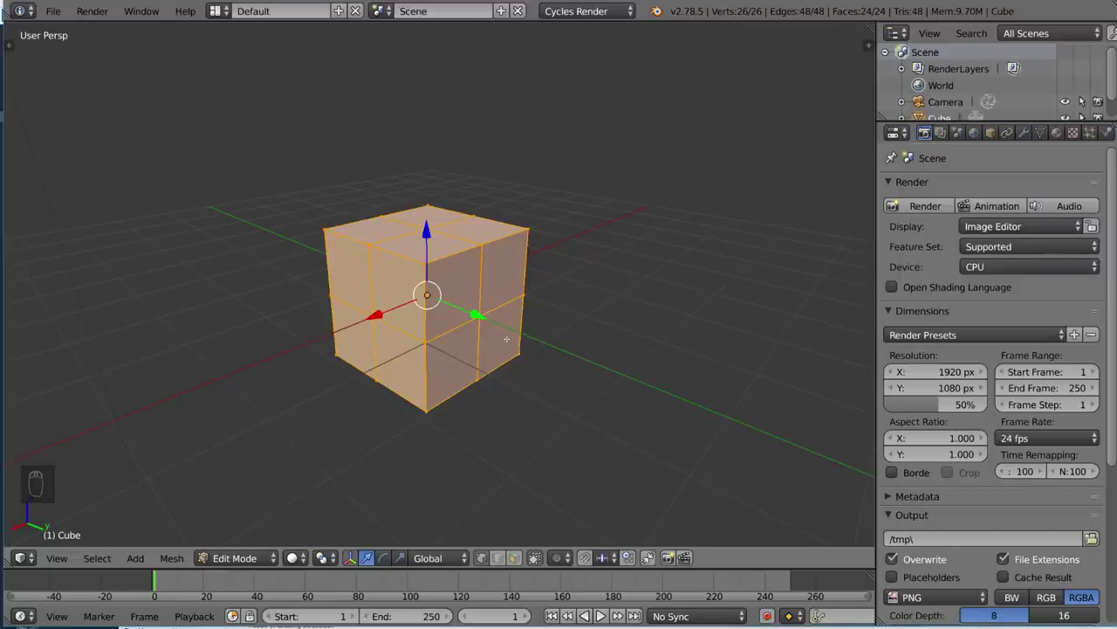
{"action": "mouse_move", "coordinate": [505, 337]}
{"action": "middle_mouse_down"}
{"action": "mouse_move", "coordinate": [581, 297]}
{"action": "mouse_move", "coordinate": [532, 324]}
{"action": "mouse_move", "coordinate": [553, 374]}
{"action": "mouse_move", "coordinate": [594, 322]}
{"action": "middle_mouse_up"}
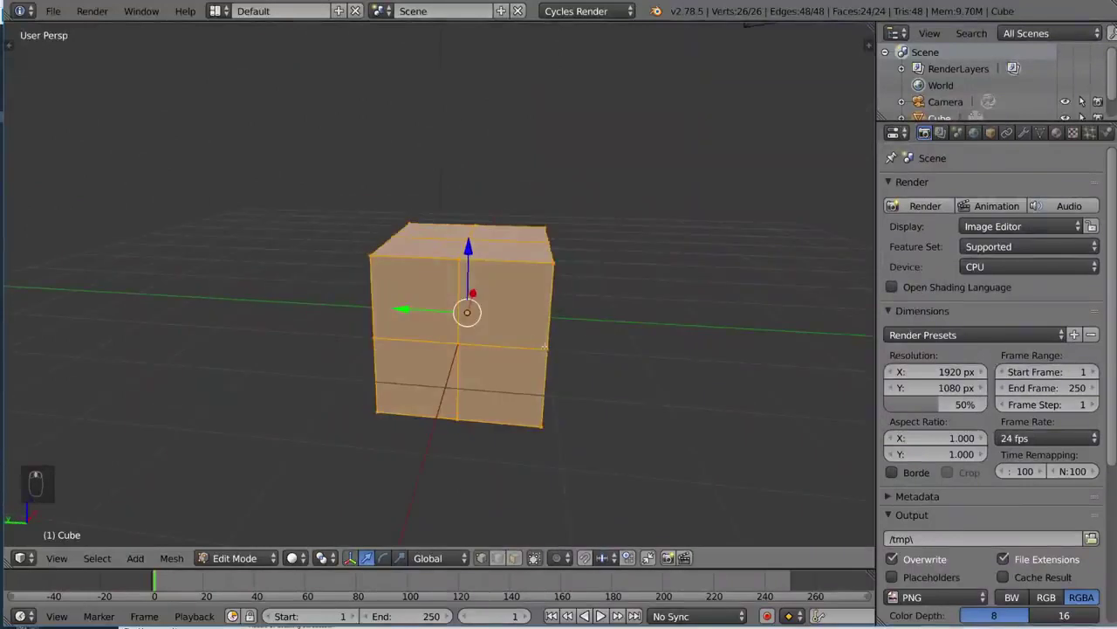
Step: Switch the cube to wireframe display and orbit to a low front view
{"action": "key", "text": "a"}
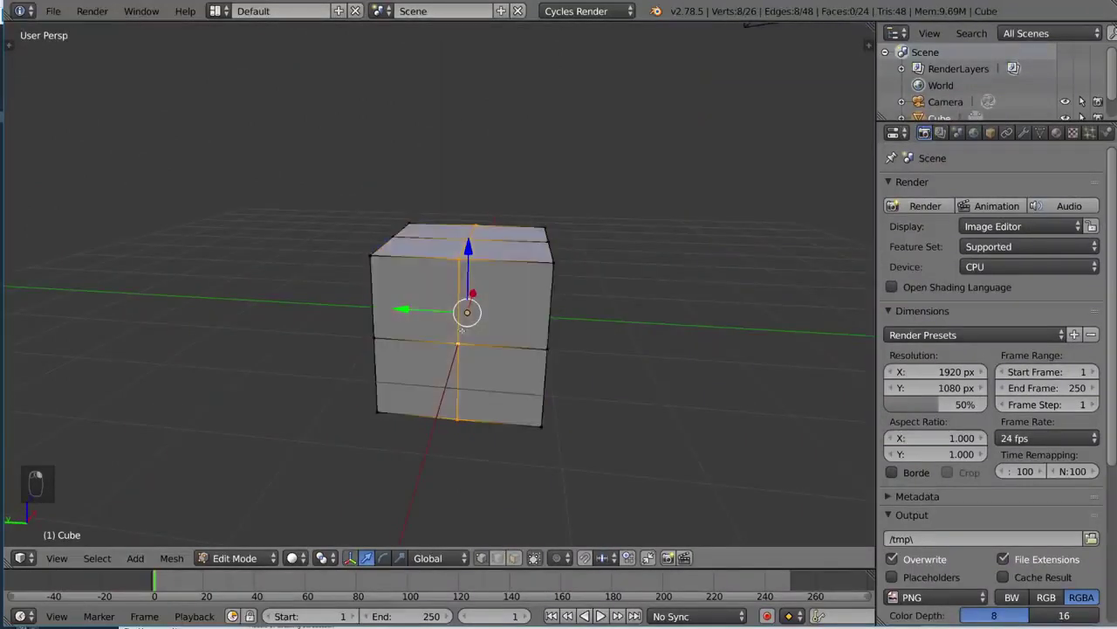
{"action": "left_click", "coordinate": [551, 336], "text": "alt"}
{"action": "mouse_move", "coordinate": [552, 336]}
{"action": "middle_mouse_down"}
{"action": "mouse_move", "coordinate": [609, 345]}
{"action": "mouse_move", "coordinate": [512, 352]}
{"action": "mouse_move", "coordinate": [543, 324]}
{"action": "mouse_move", "coordinate": [551, 362]}
{"action": "mouse_move", "coordinate": [582, 381]}
{"action": "mouse_move", "coordinate": [568, 374]}
{"action": "mouse_move", "coordinate": [576, 364]}
{"action": "middle_mouse_up"}
{"action": "key", "text": "z"}
{"action": "scroll", "coordinate": [499, 346], "scroll_direction": "up", "scroll_amount": 2}
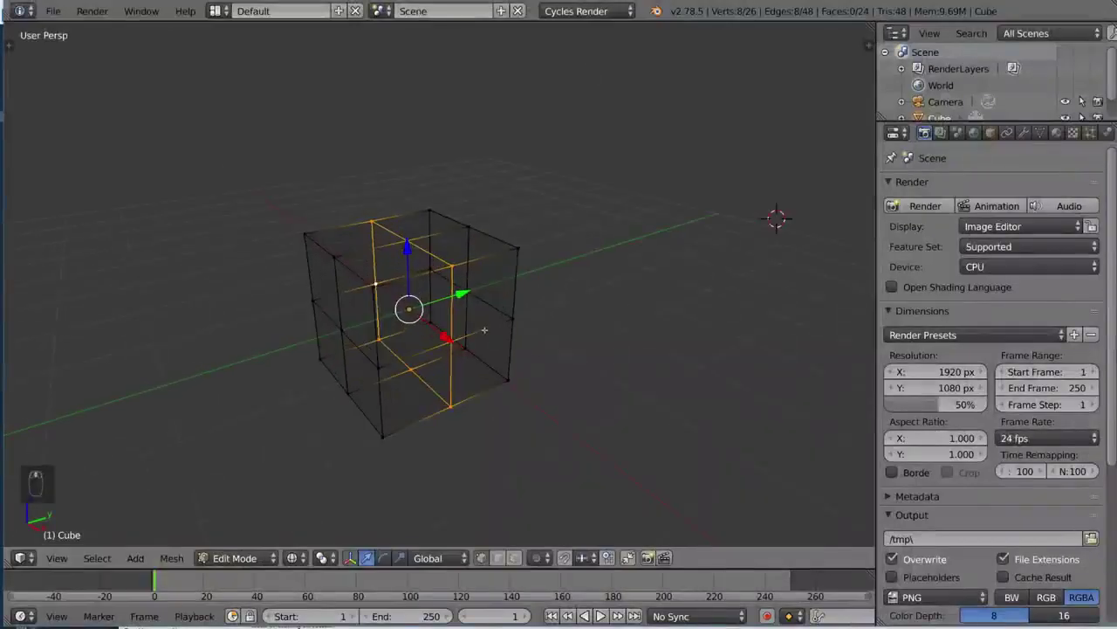
{"action": "middle_click_drag", "start_coordinate": [485, 330], "coordinate": [485, 358]}
Step: Try selecting the horizontal and vertical middle edge loops from several angles
{"action": "right_click", "coordinate": [485, 346], "text": "alt"}
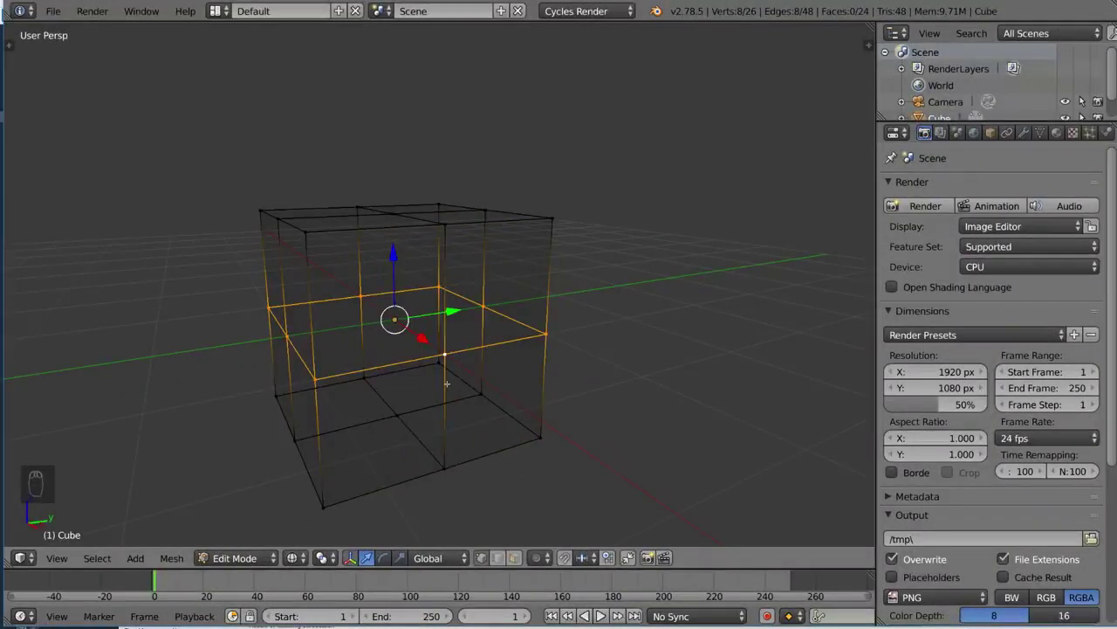
{"action": "right_click", "coordinate": [447, 384], "text": "alt"}
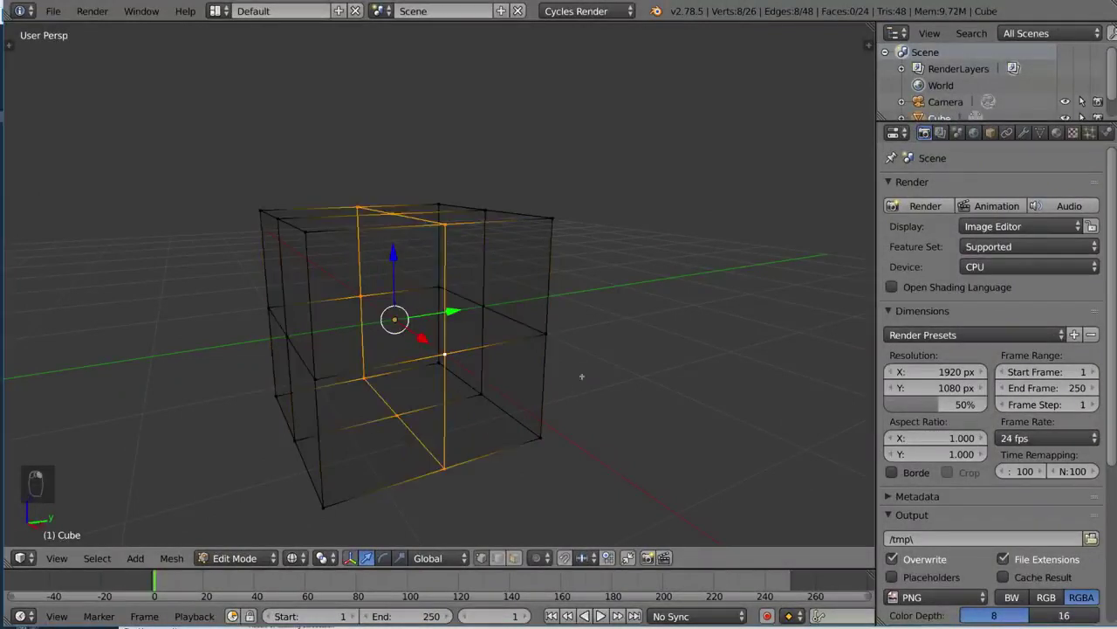
{"action": "mouse_move", "coordinate": [355, 424]}
{"action": "middle_mouse_down"}
{"action": "mouse_move", "coordinate": [549, 354]}
{"action": "mouse_move", "coordinate": [585, 322]}
{"action": "mouse_move", "coordinate": [381, 328]}
{"action": "mouse_move", "coordinate": [481, 327]}
{"action": "middle_mouse_up"}
{"action": "right_click", "coordinate": [358, 351], "text": "alt"}
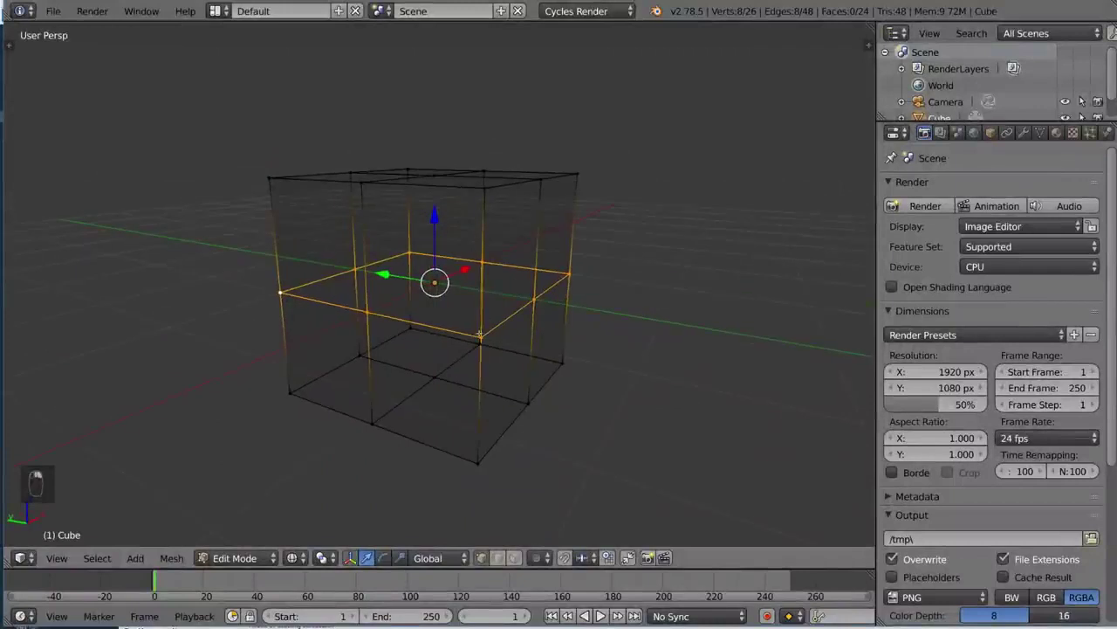
{"action": "right_click", "coordinate": [575, 325], "text": "alt"}
{"action": "middle_click_drag", "start_coordinate": [576, 325], "coordinate": [558, 331]}
Step: Select a different vertical edge loop and orbit around to check it
{"action": "right_click", "coordinate": [560, 321], "text": "alt"}
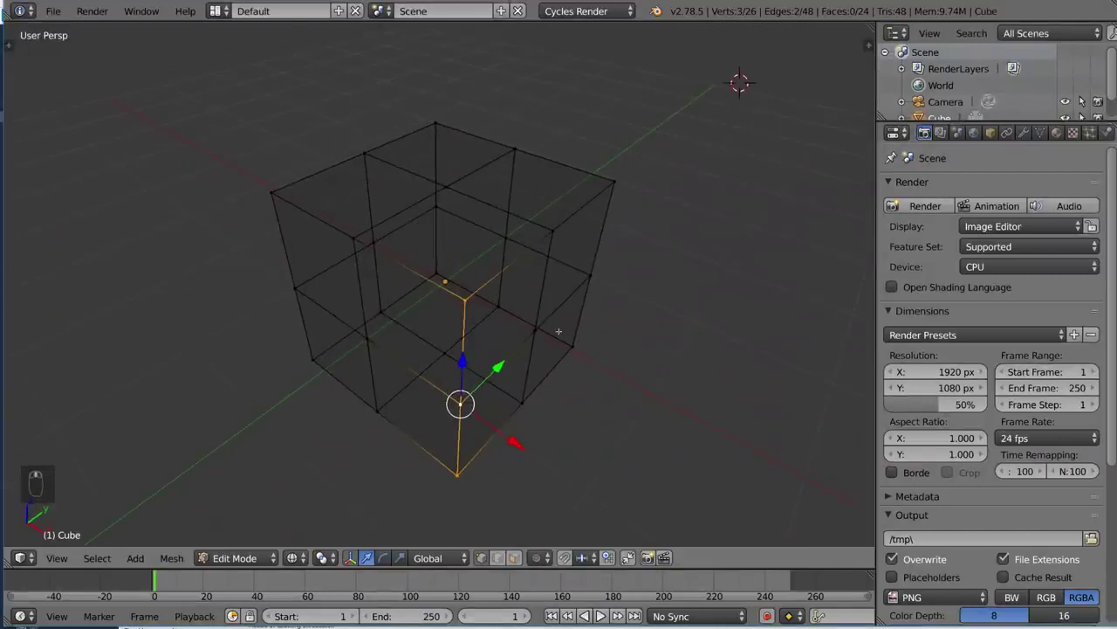
{"action": "mouse_move", "coordinate": [524, 280]}
{"action": "middle_mouse_down"}
{"action": "mouse_move", "coordinate": [619, 270]}
{"action": "mouse_move", "coordinate": [599, 292]}
{"action": "middle_mouse_up"}
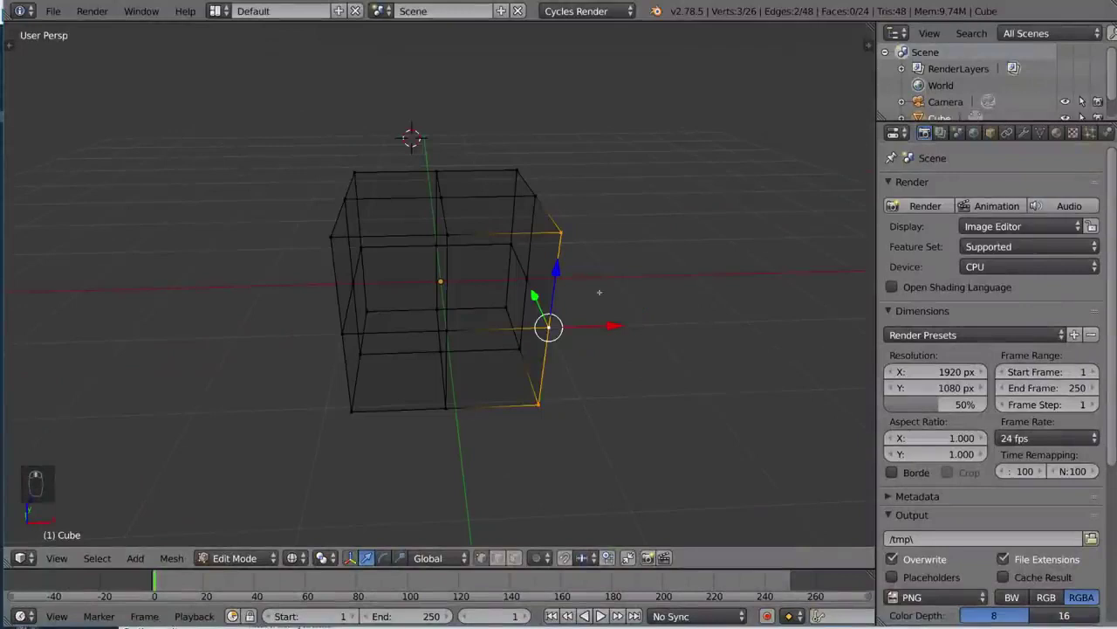
{"action": "right_click", "coordinate": [513, 201], "text": "alt"}
{"action": "middle_click_drag", "start_coordinate": [644, 239], "coordinate": [557, 251]}
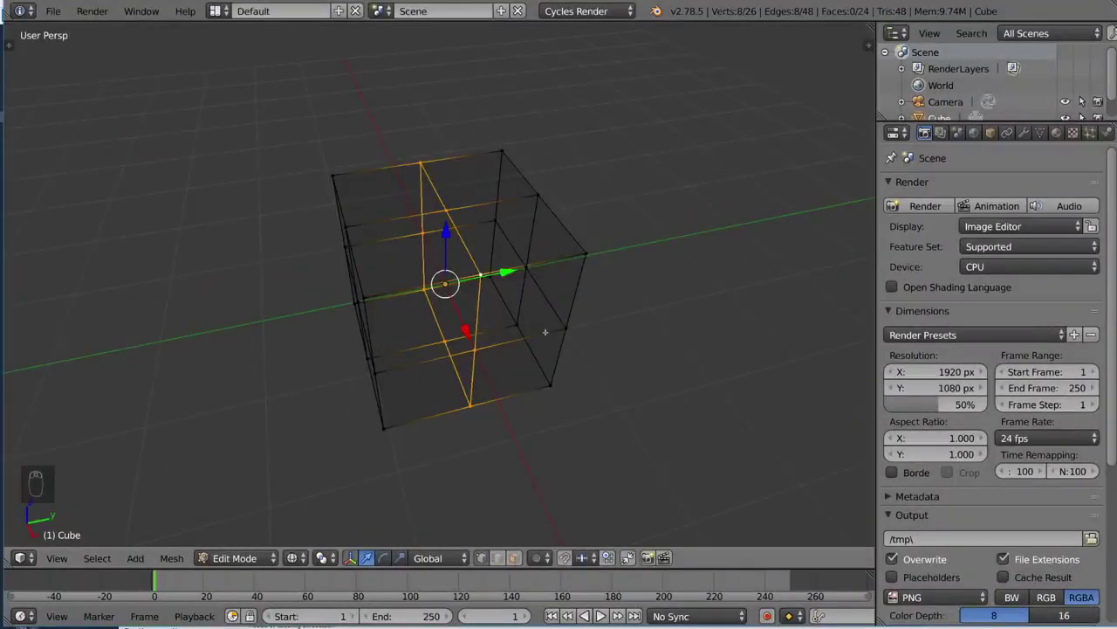
{"action": "mouse_move", "coordinate": [544, 326]}
{"action": "middle_mouse_down"}
{"action": "mouse_move", "coordinate": [553, 315]}
{"action": "mouse_move", "coordinate": [538, 315]}
{"action": "middle_mouse_up"}
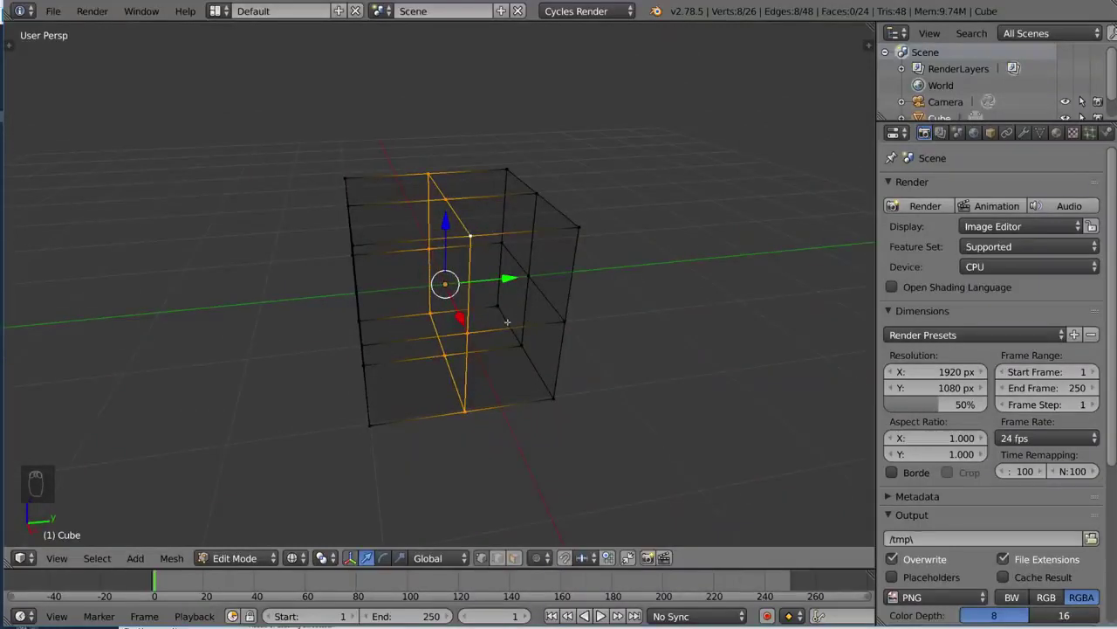
{"action": "mouse_move", "coordinate": [506, 322]}
{"action": "middle_mouse_down"}
{"action": "mouse_move", "coordinate": [524, 324]}
{"action": "mouse_move", "coordinate": [499, 344]}
{"action": "middle_mouse_up"}
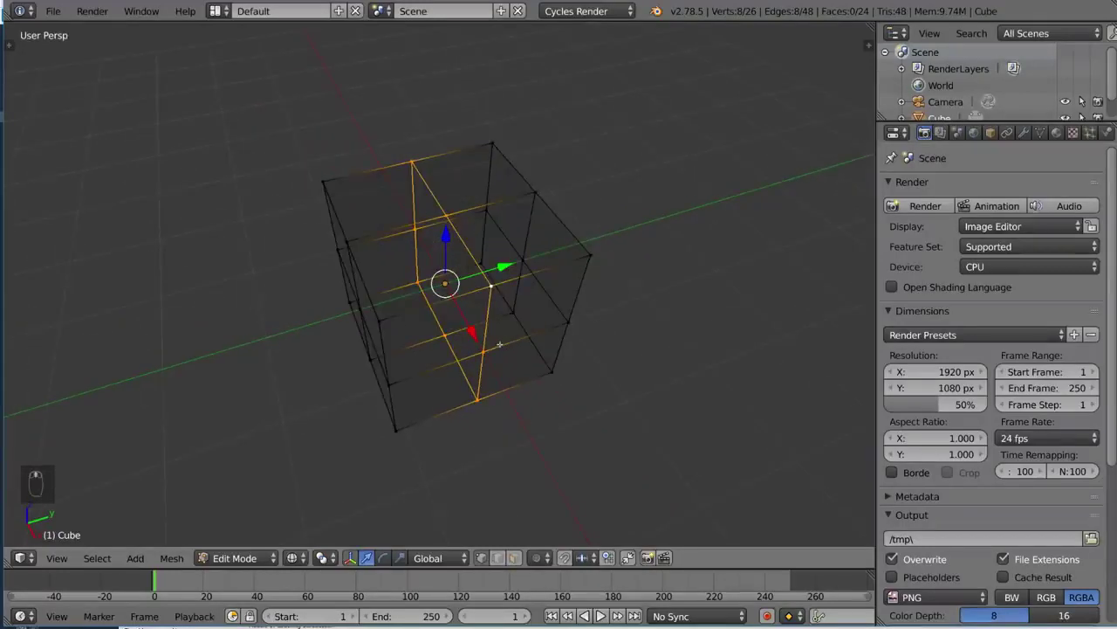
Step: Edge-slide the selected vertical loop twice, moving it away from the centre
{"action": "scroll", "coordinate": [498, 344], "scroll_direction": "up", "scroll_amount": 1}
{"action": "key", "text": "g"}
{"action": "key", "text": "g"}
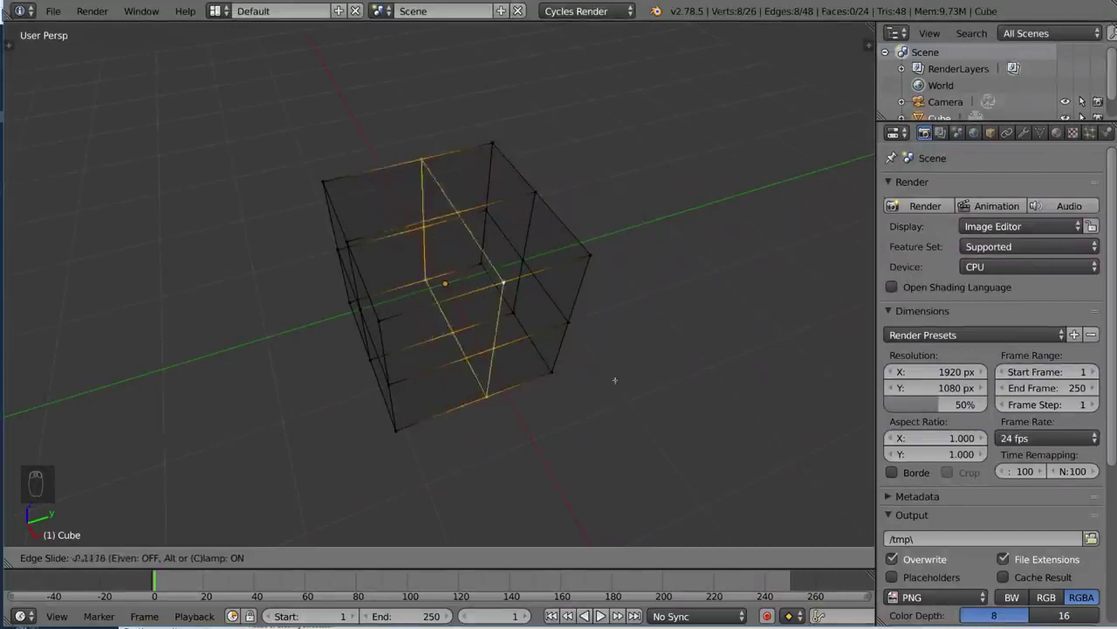
{"action": "left_click", "coordinate": [512, 285]}
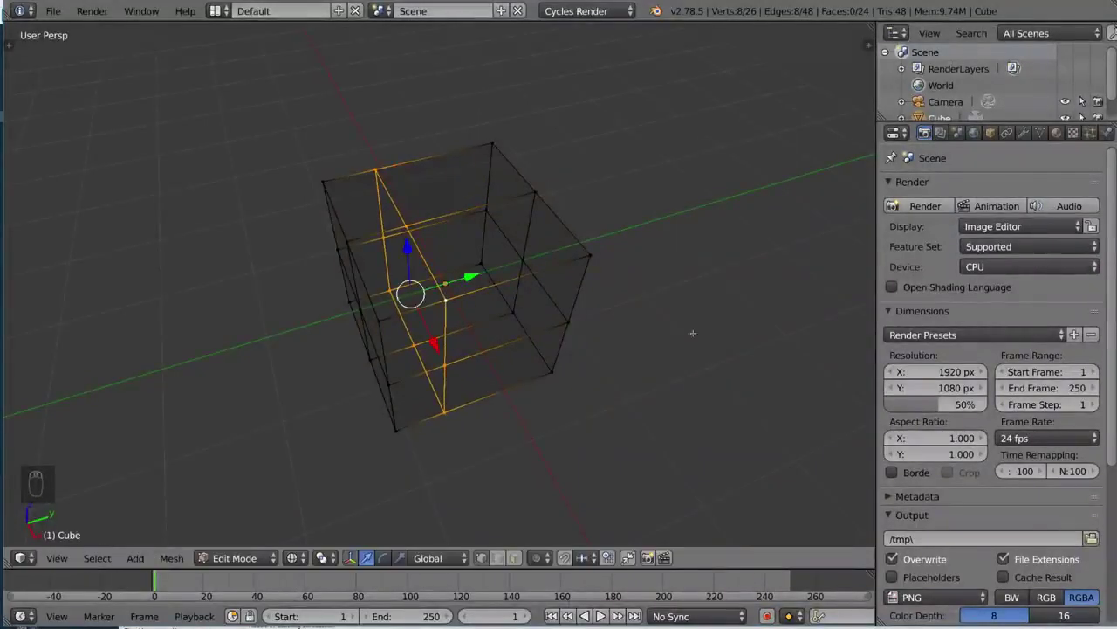
{"action": "middle_click_drag", "start_coordinate": [512, 286], "coordinate": [588, 236]}
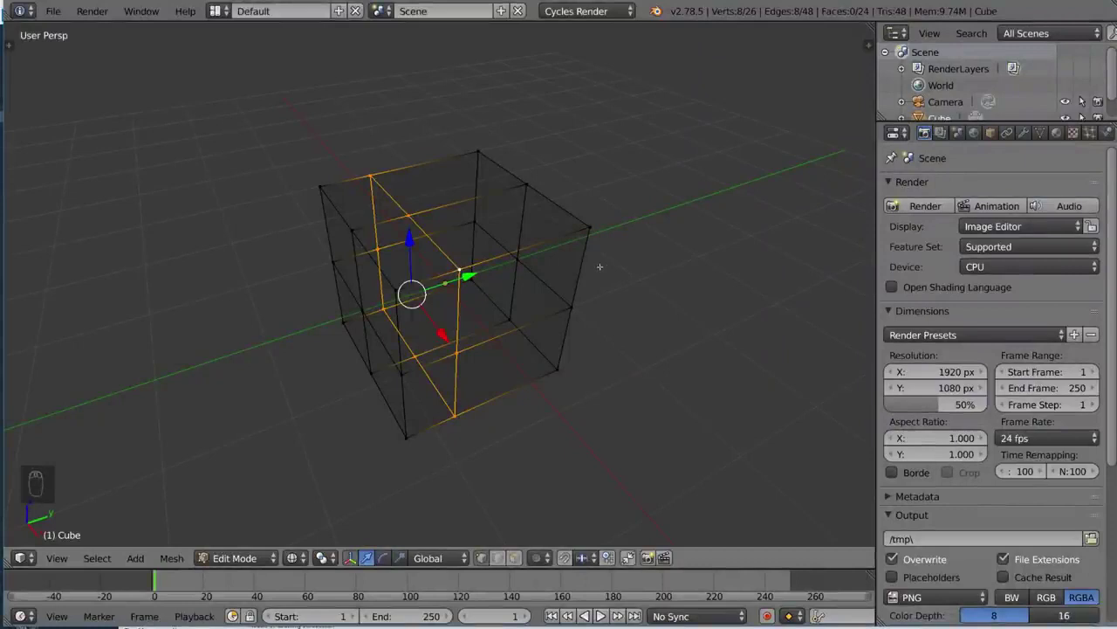
{"action": "key", "text": "g"}
{"action": "key", "text": "g"}
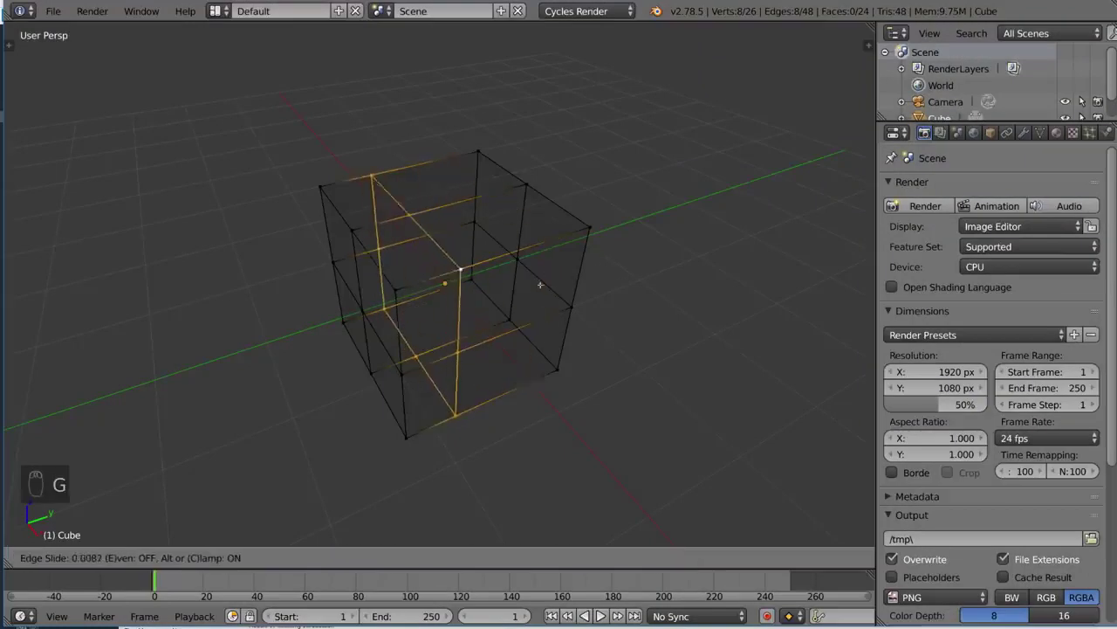
{"action": "left_click", "coordinate": [515, 293]}
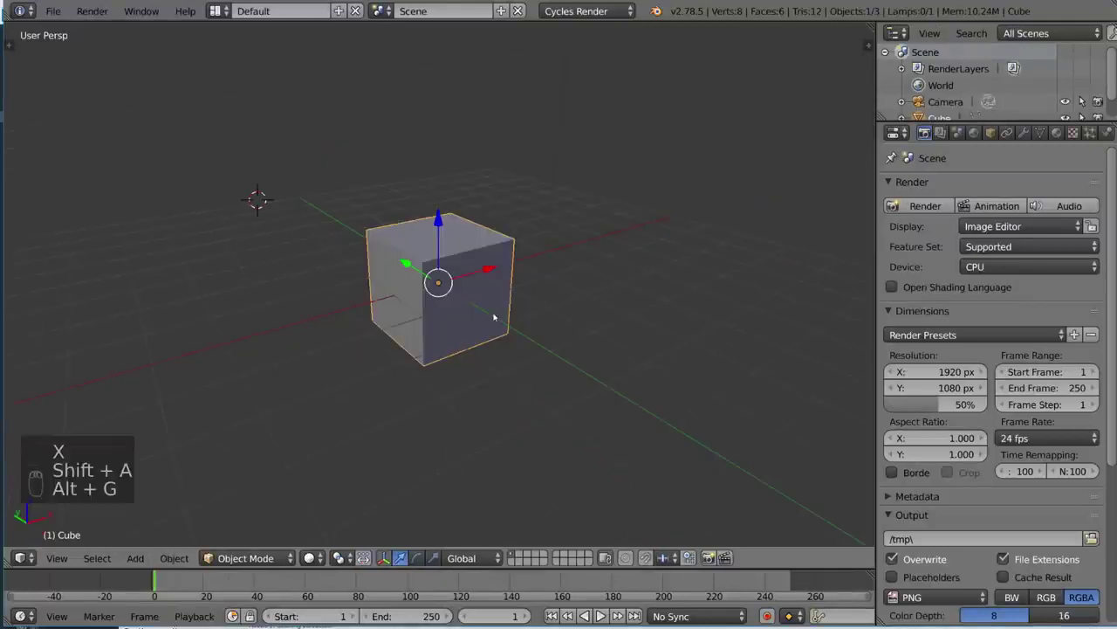
Step: Put the fresh cube into Edit Mode and select its right vertical edge
{"action": "middle_click_drag", "start_coordinate": [495, 316], "coordinate": [524, 312]}
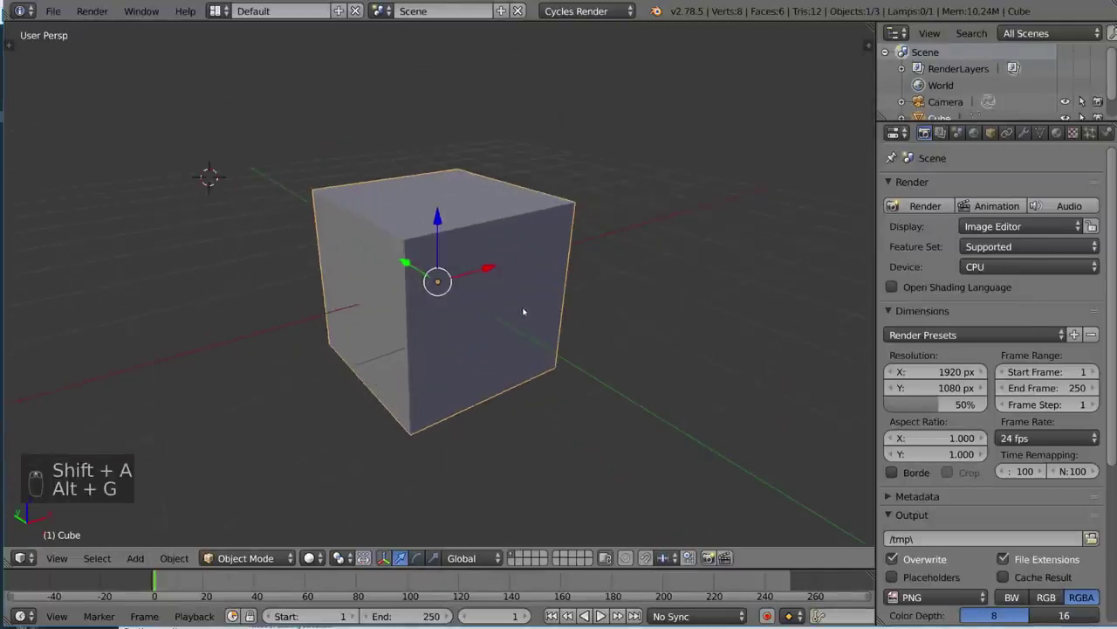
{"action": "key", "text": "Tab"}
{"action": "middle_click_drag", "start_coordinate": [599, 311], "coordinate": [678, 317]}
{"action": "left_click", "coordinate": [564, 264]}
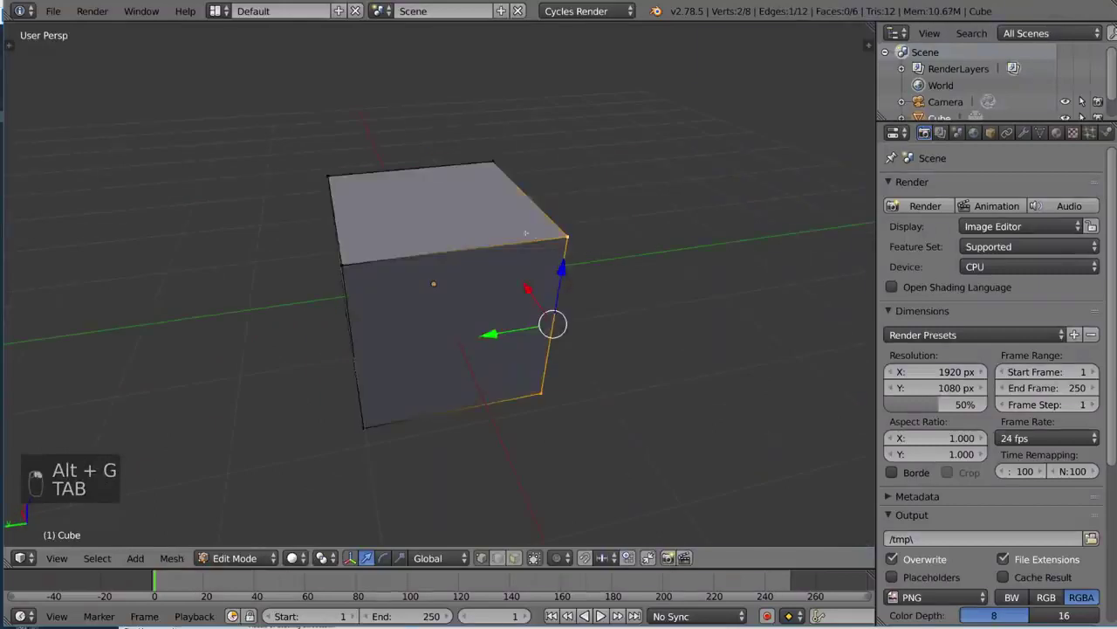
{"action": "mouse_move", "coordinate": [564, 263]}
{"action": "middle_mouse_down"}
{"action": "mouse_move", "coordinate": [394, 311]}
{"action": "mouse_move", "coordinate": [553, 296]}
{"action": "mouse_move", "coordinate": [486, 314]}
{"action": "mouse_move", "coordinate": [610, 252]}
{"action": "mouse_move", "coordinate": [337, 261]}
{"action": "middle_mouse_up"}
Step: Show the cube as a see-through wireframe with all vertices deselected
{"action": "scroll", "coordinate": [533, 301], "scroll_direction": "down", "scroll_amount": 3}
{"action": "key", "text": "z"}
{"action": "key", "text": "a"}
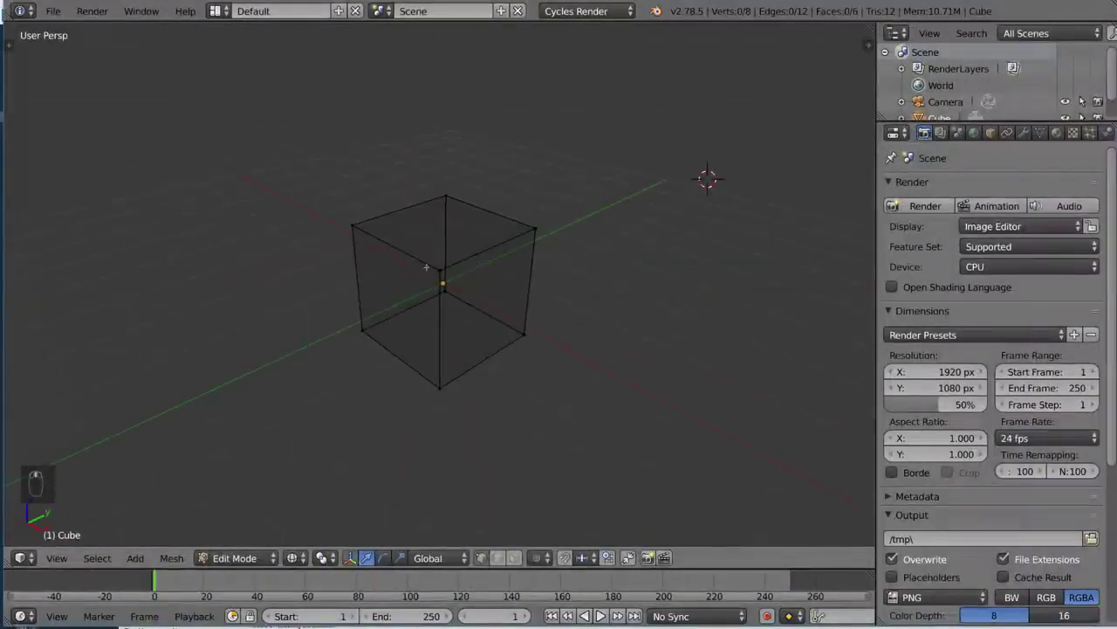
{"action": "middle_click_drag", "start_coordinate": [512, 260], "coordinate": [488, 263]}
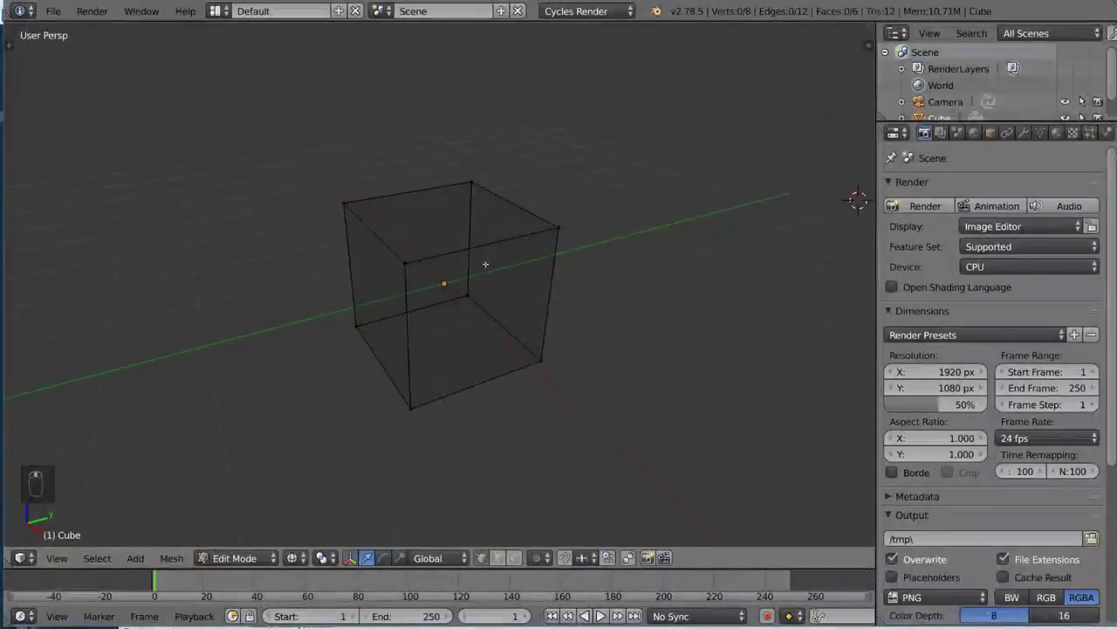
{"action": "scroll", "coordinate": [484, 264], "scroll_direction": "up", "scroll_amount": 3}
{"action": "scroll", "coordinate": [484, 264], "scroll_direction": "down", "scroll_amount": 2}
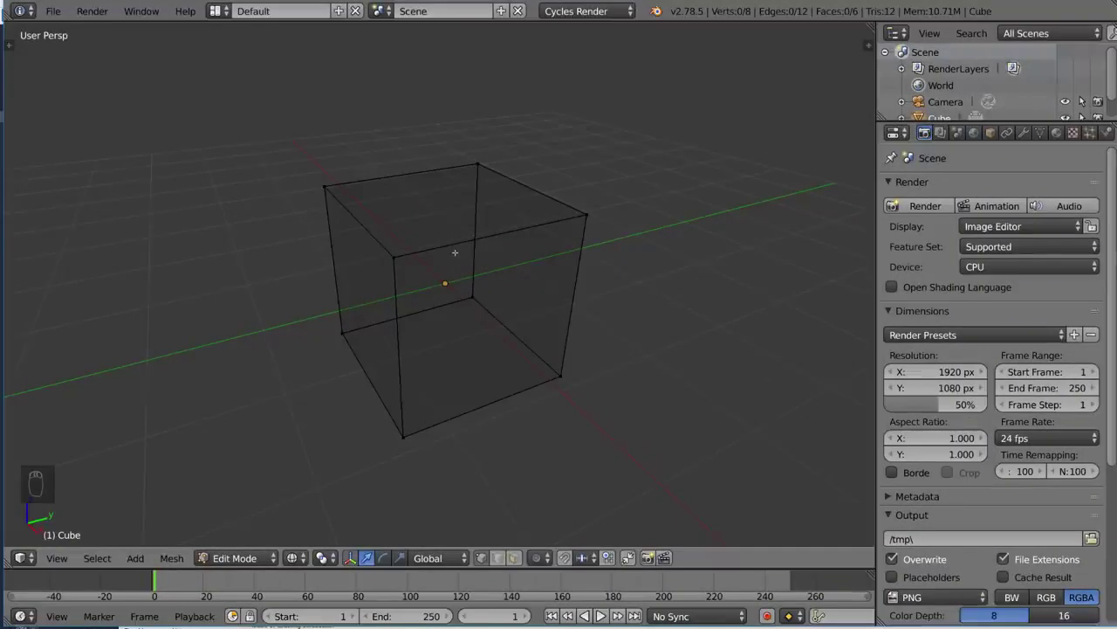
Step: Cut a vertical loop with Ctrl+R and slide it slightly off-centre
{"action": "key", "text": "ctrl+r"}
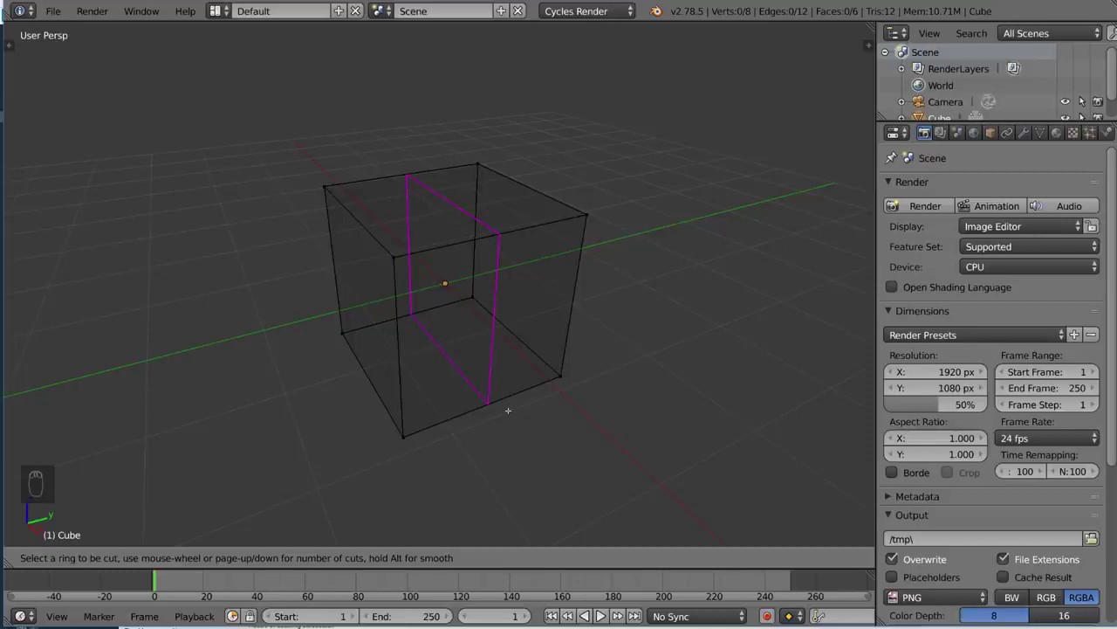
{"action": "left_click", "coordinate": [508, 410]}
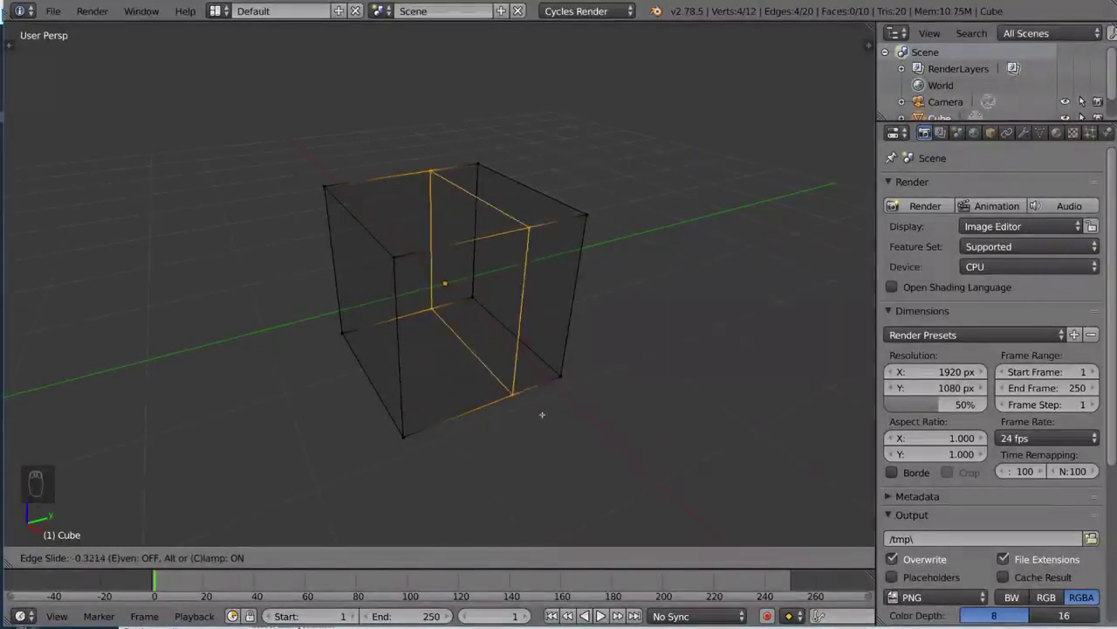
{"action": "left_click", "coordinate": [470, 419]}
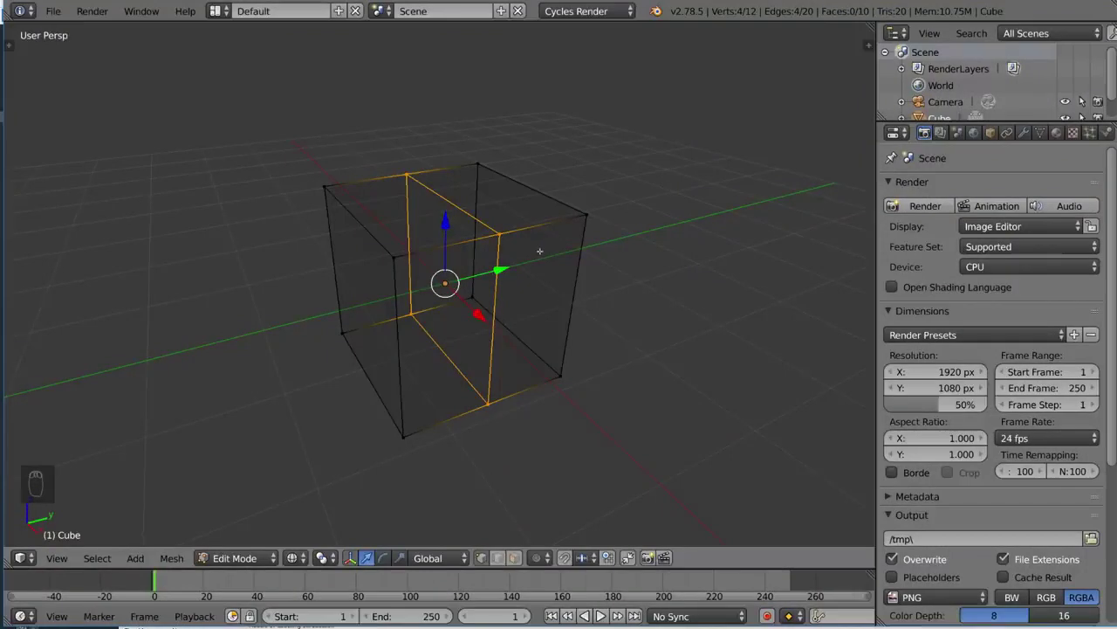
Step: Add horizontal loop cuts near the cube's top and bottom
{"action": "key", "text": "ctrl+r"}
{"action": "left_click", "coordinate": [580, 294]}
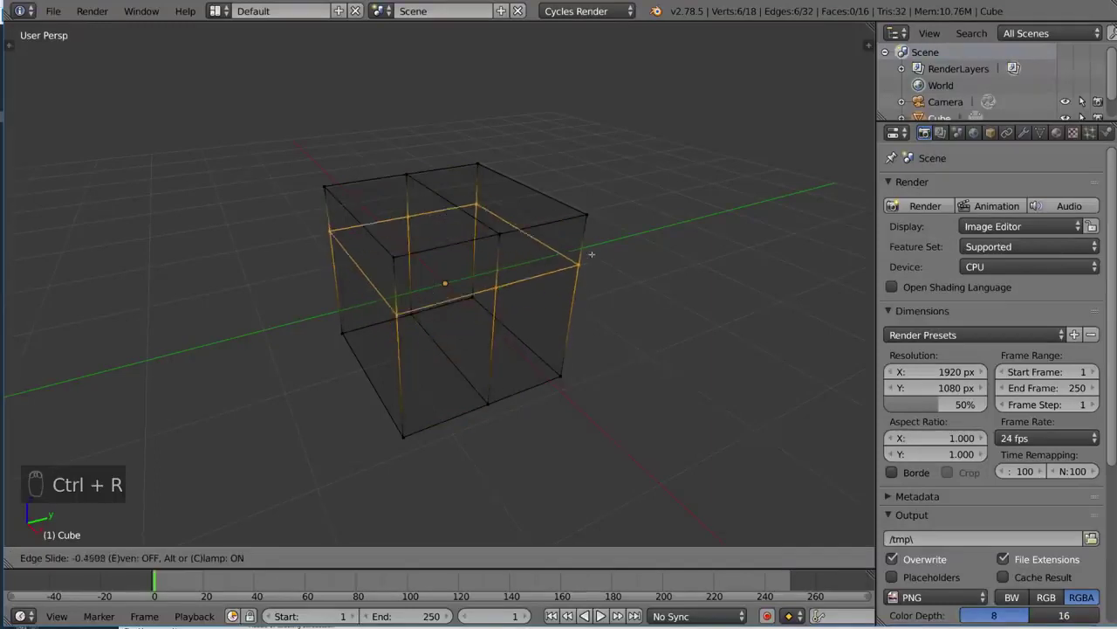
{"action": "left_click", "coordinate": [599, 230]}
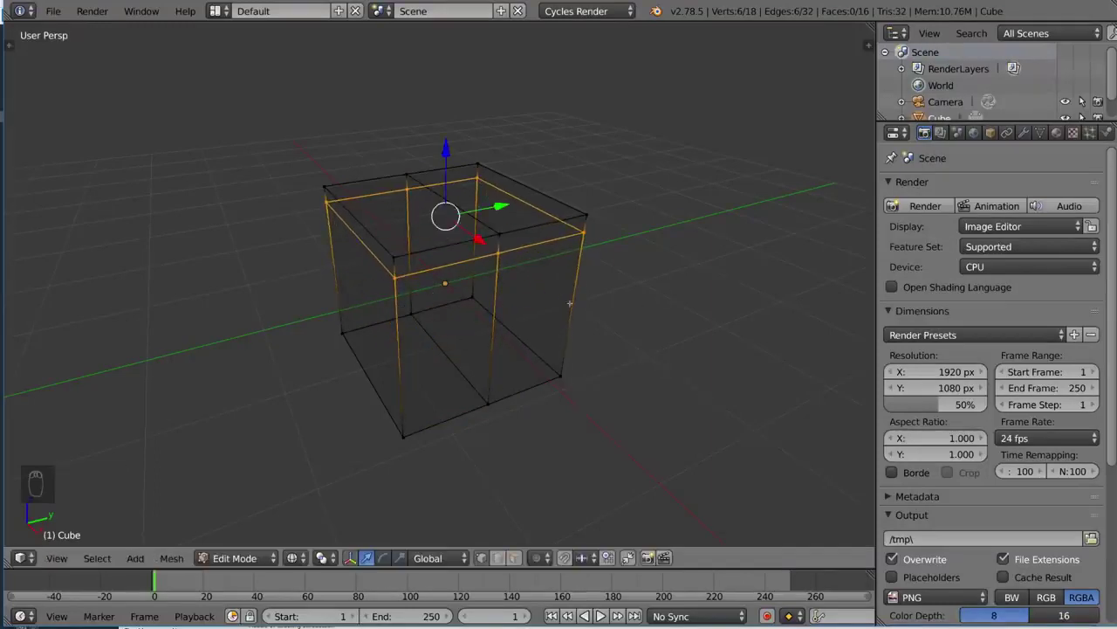
{"action": "key", "text": "ctrl+r"}
{"action": "left_click", "coordinate": [581, 302]}
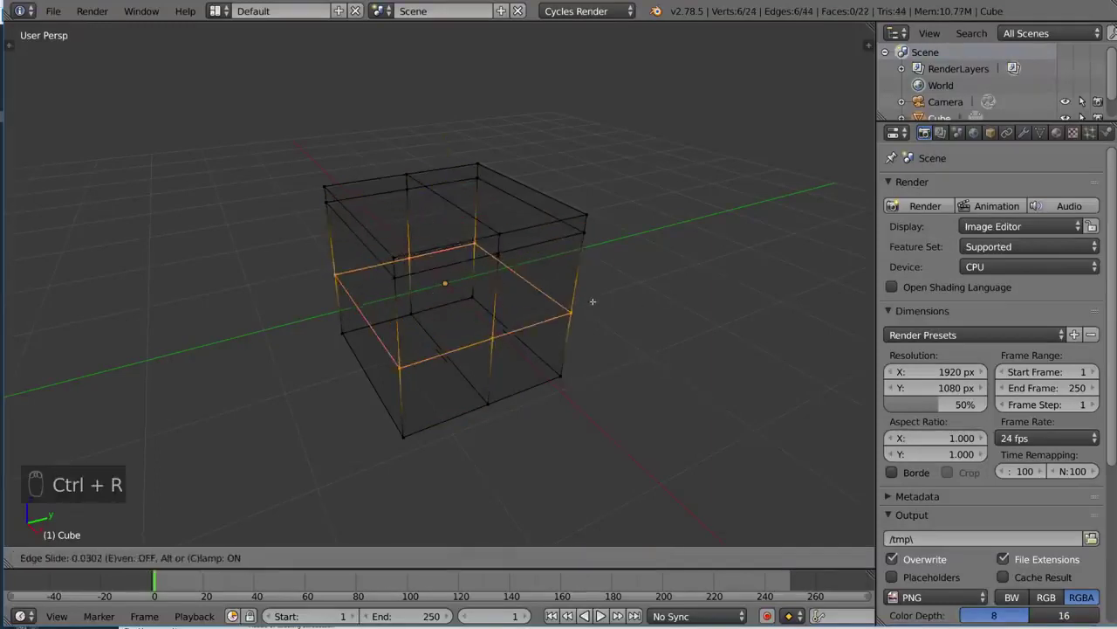
{"action": "left_click", "coordinate": [611, 310]}
Step: Add a second loop near the bottom and another near the top
{"action": "key", "text": "ctrl+r"}
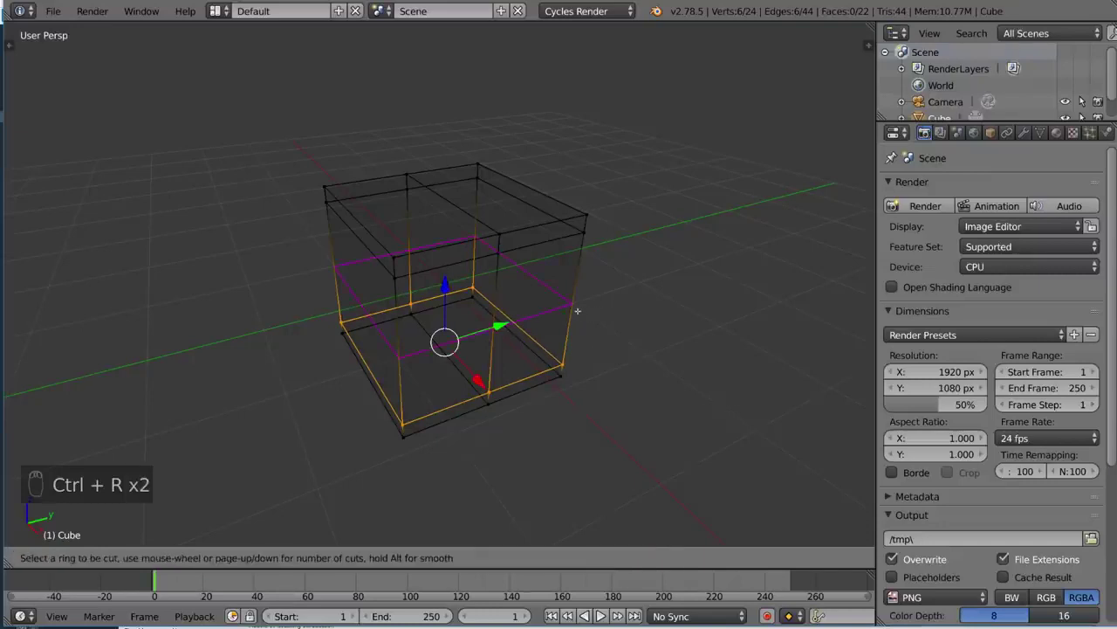
{"action": "left_click", "coordinate": [577, 310]}
{"action": "left_click", "coordinate": [587, 367]}
{"action": "key", "text": "ctrl+r"}
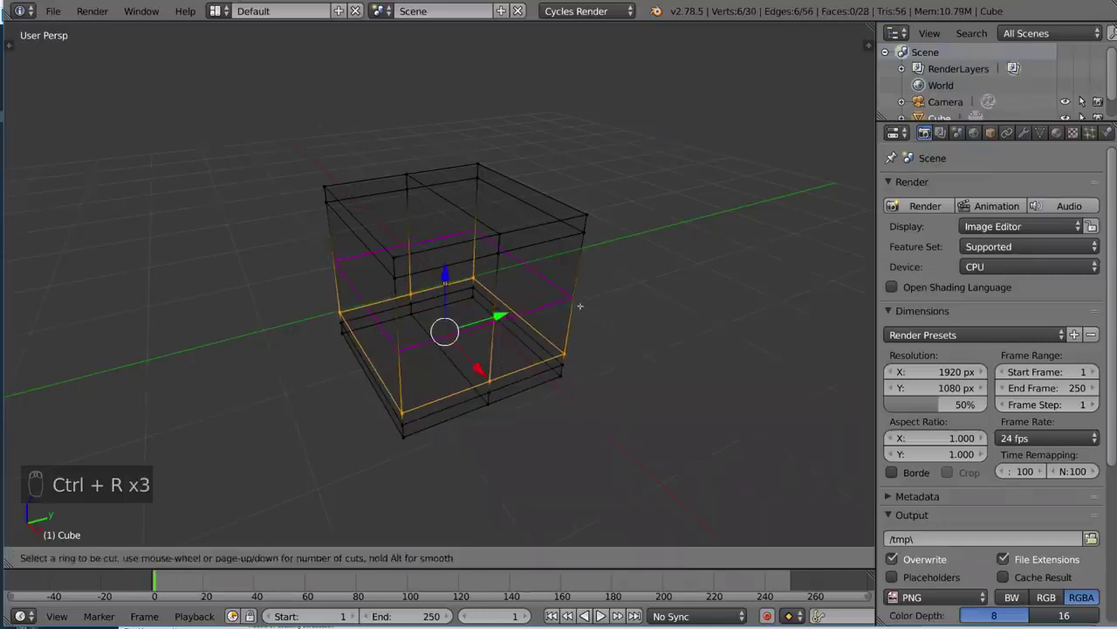
{"action": "left_click", "coordinate": [582, 306]}
{"action": "left_click", "coordinate": [596, 256]}
Step: Add vertical loop cuts near the cube's right and left faces
{"action": "key", "text": "ctrl+r"}
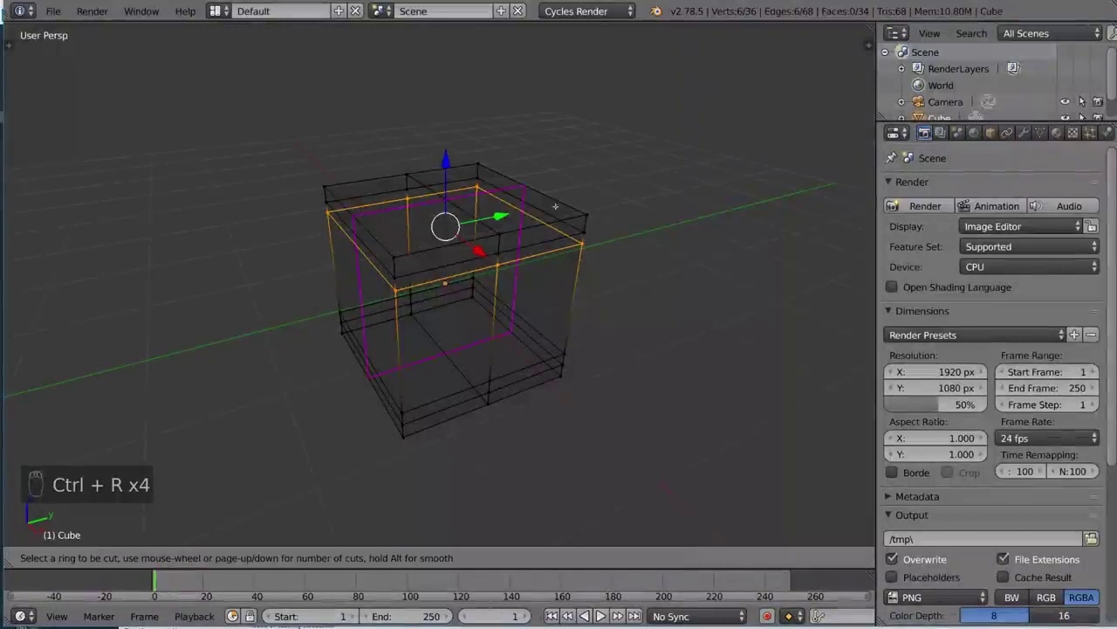
{"action": "left_click", "coordinate": [584, 248]}
{"action": "left_click", "coordinate": [574, 225]}
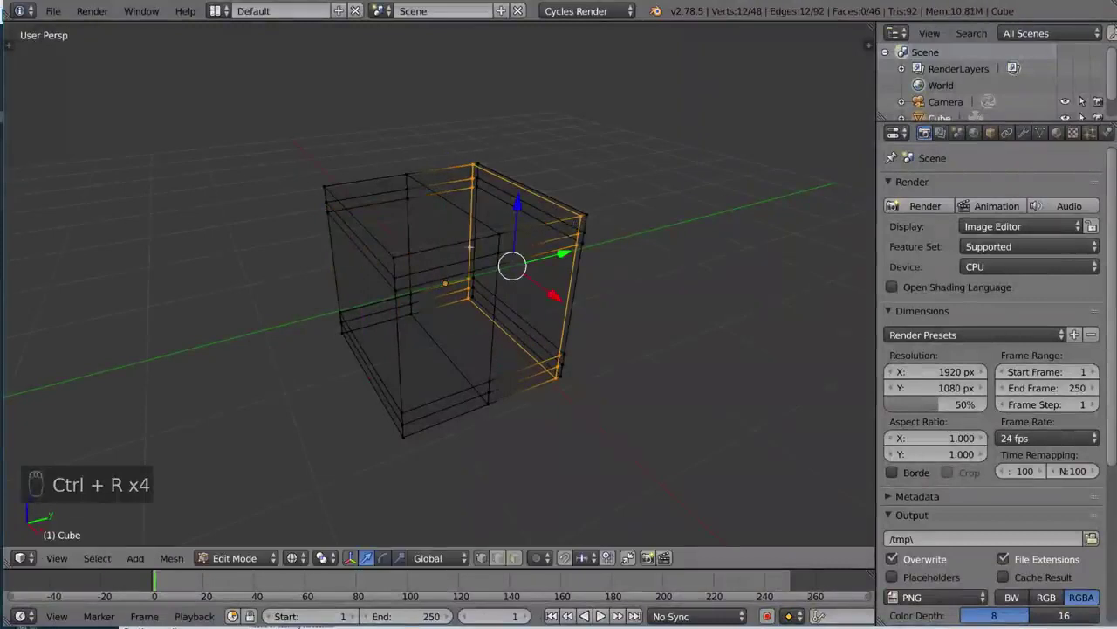
{"action": "key", "text": "ctrl+r"}
{"action": "left_click", "coordinate": [427, 253]}
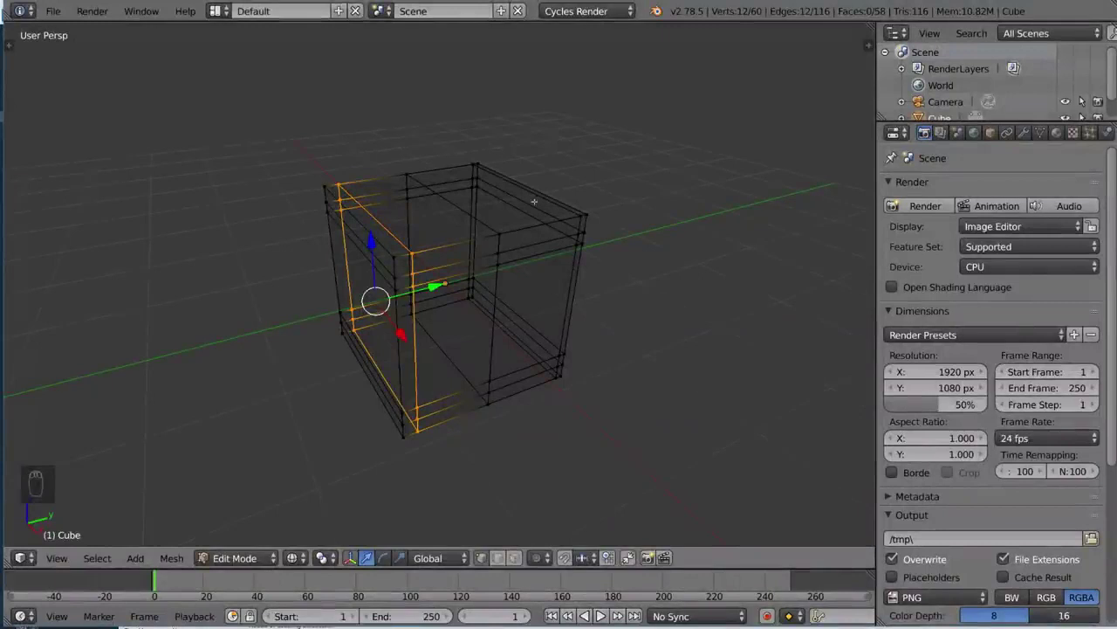
{"action": "middle_click_drag", "start_coordinate": [494, 272], "coordinate": [495, 314]}
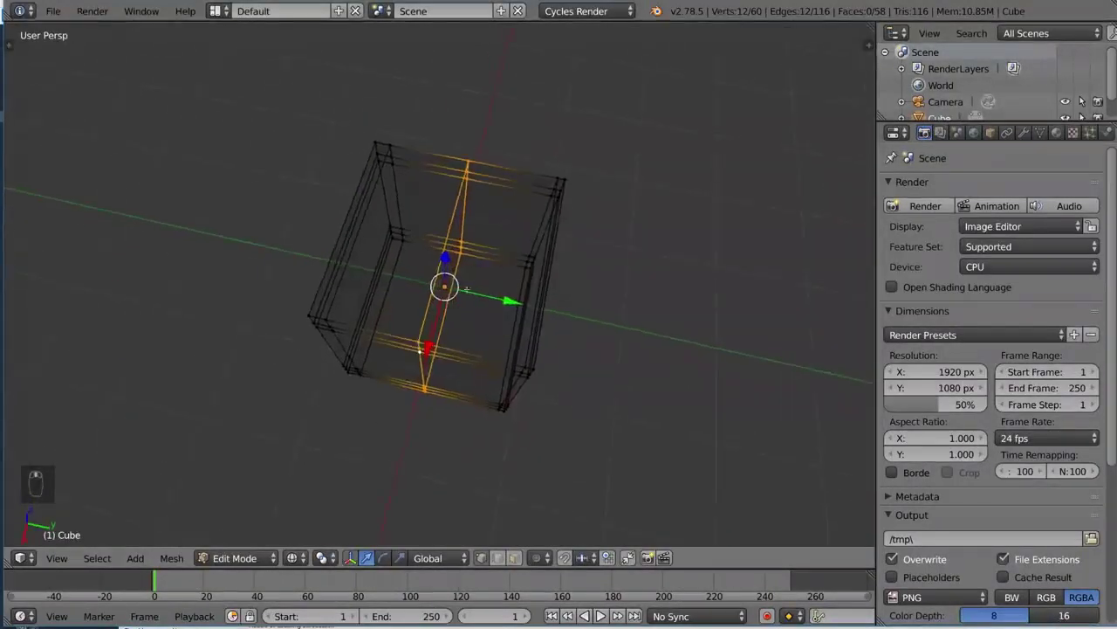
{"action": "middle_click_drag", "start_coordinate": [495, 315], "coordinate": [513, 278]}
Step: Cut one more loop across the cube, then a horizontal loop through its middle
{"action": "key", "text": "ctrl+r"}
{"action": "left_click", "coordinate": [514, 278]}
{"action": "left_click", "coordinate": [658, 250]}
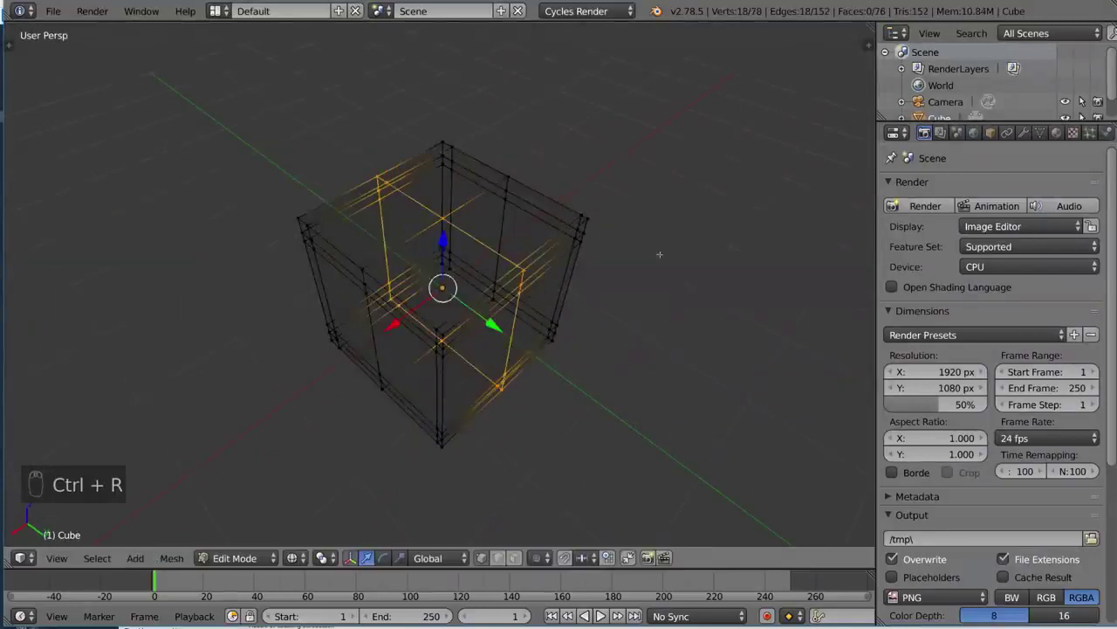
{"action": "mouse_move", "coordinate": [658, 249]}
{"action": "middle_mouse_down"}
{"action": "mouse_move", "coordinate": [538, 274]}
{"action": "mouse_move", "coordinate": [602, 276]}
{"action": "middle_mouse_up"}
{"action": "mouse_move", "coordinate": [536, 234]}
{"action": "middle_mouse_down"}
{"action": "mouse_move", "coordinate": [530, 269]}
{"action": "mouse_move", "coordinate": [543, 262]}
{"action": "middle_mouse_up"}
{"action": "key", "text": "ctrl+r"}
{"action": "left_click", "coordinate": [564, 292]}
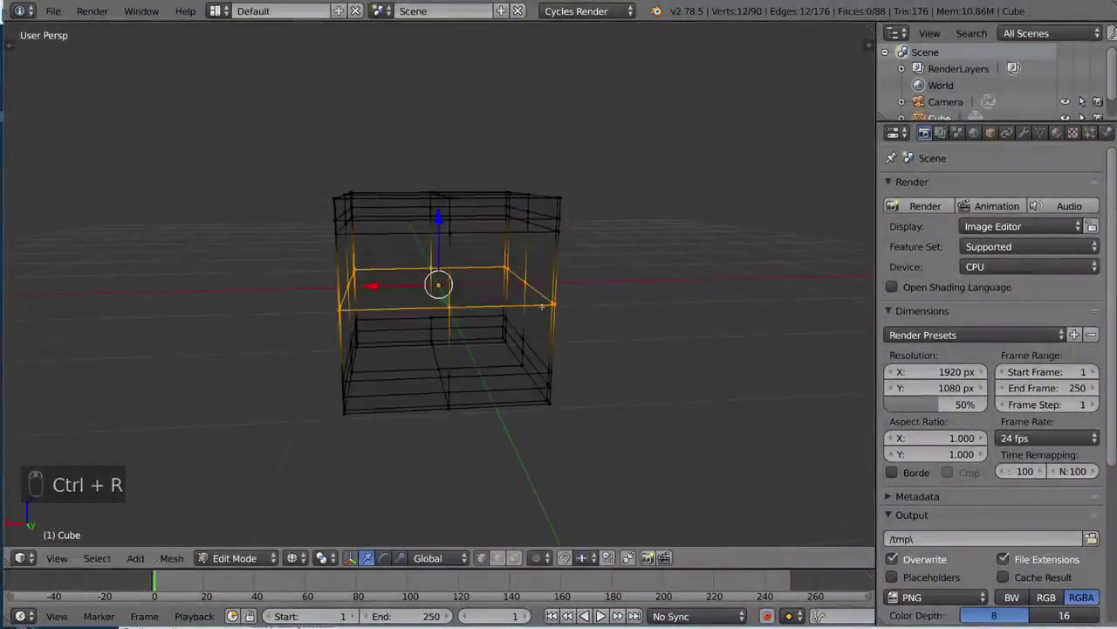